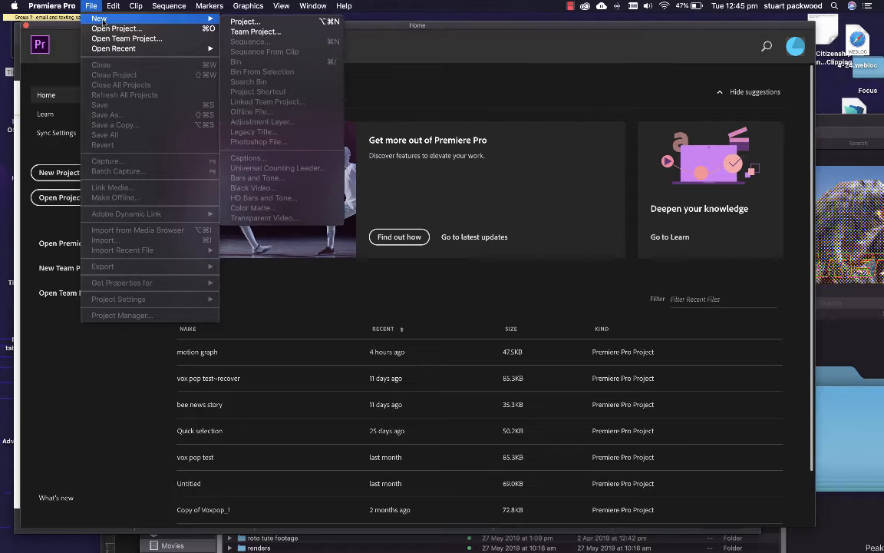
Create a new project named "ultra key" in the Movies folder, keeping all scratch disks the same as the project
{"action": "left_click", "coordinate": [245, 22]}
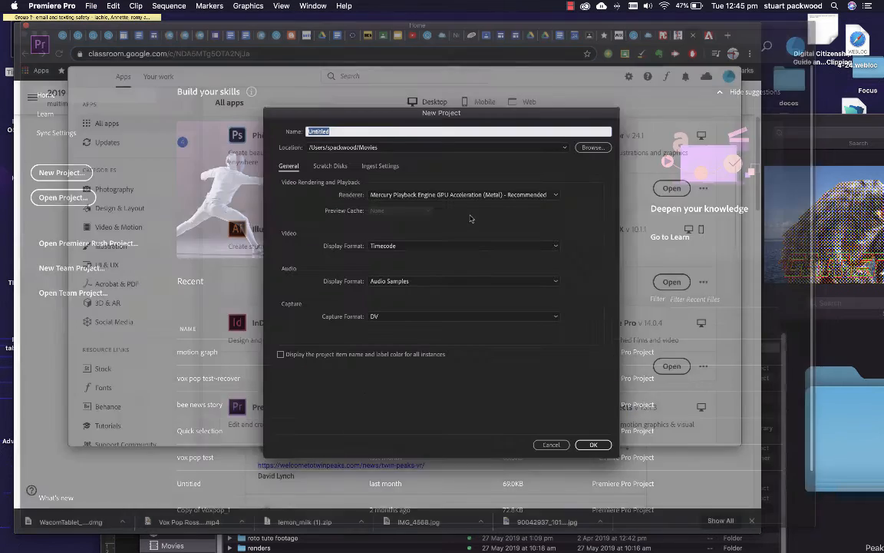
{"action": "type", "text": "ultra key"}
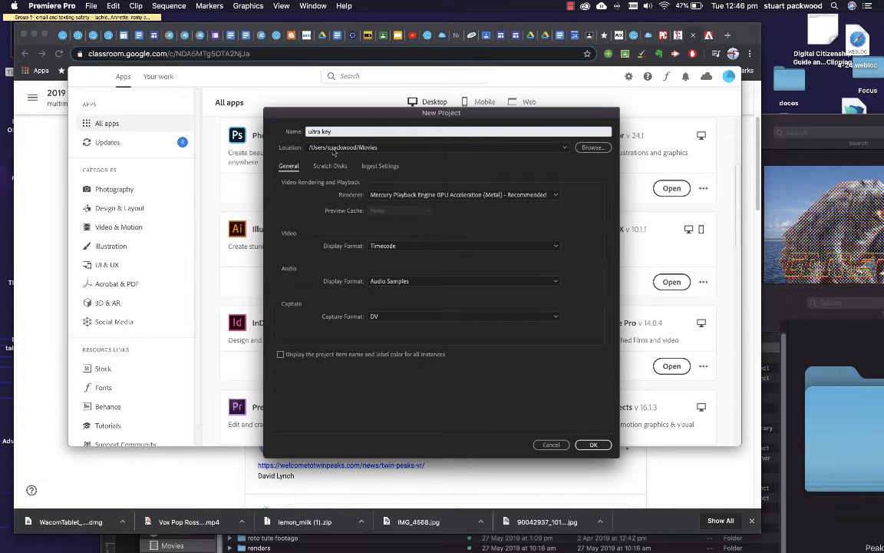
{"action": "left_click", "coordinate": [591, 148]}
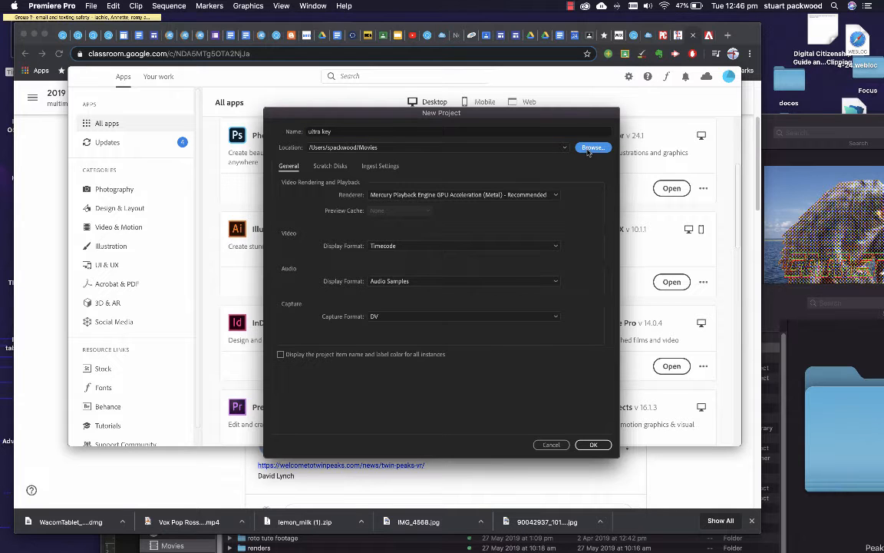
{"action": "scroll", "coordinate": [337, 307], "scroll_direction": "down", "scroll_amount": 3}
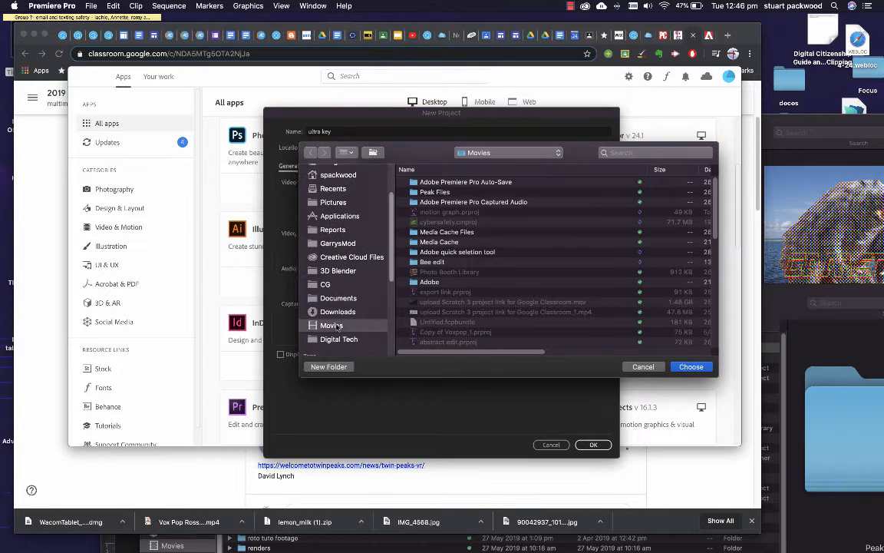
{"action": "left_click", "coordinate": [690, 366]}
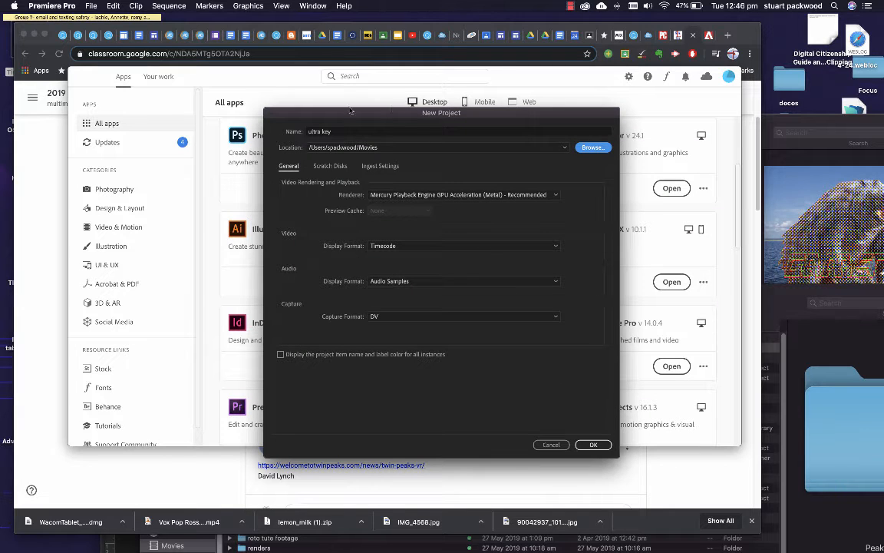
{"action": "left_click", "coordinate": [338, 168]}
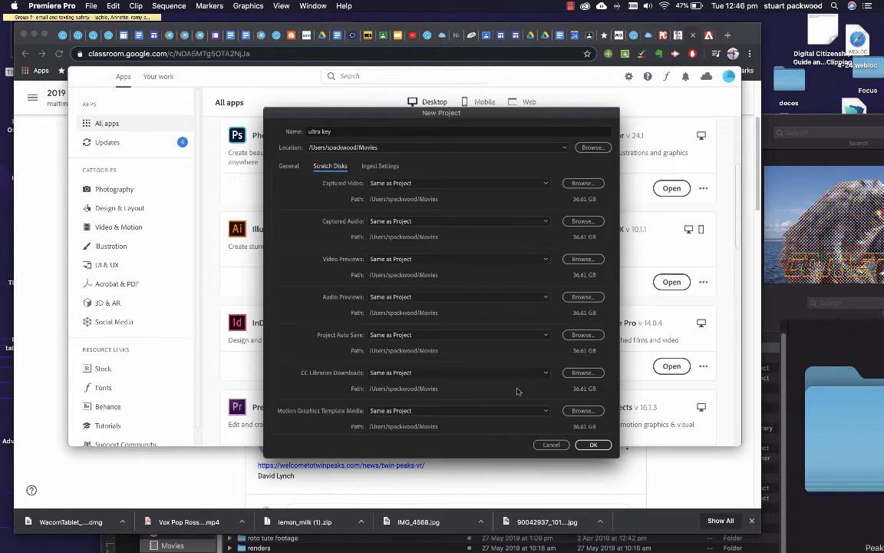
{"action": "left_click", "coordinate": [593, 444]}
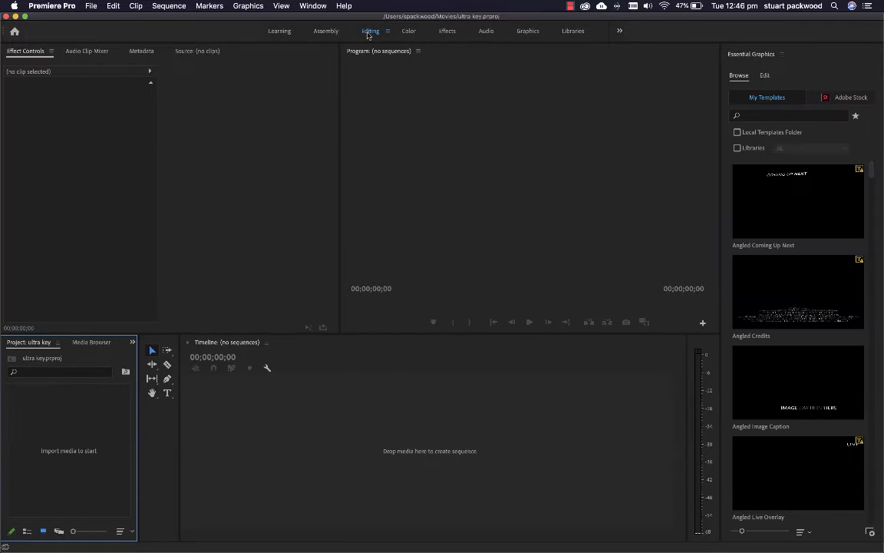
Import gamera.psd as individual layers together with smoke foreground.mp4 from the Gamera / smoke folder
{"action": "double_click", "coordinate": [85, 434]}
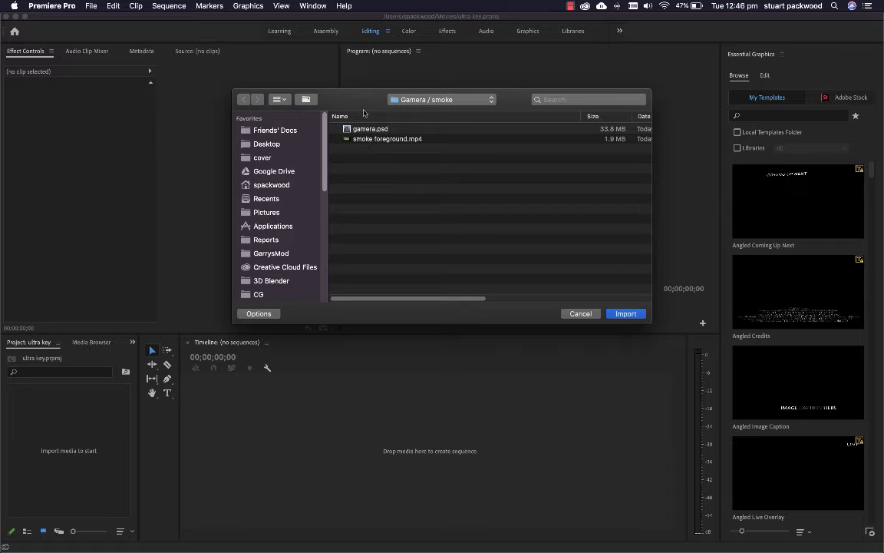
{"action": "left_click_drag", "start_coordinate": [367, 103], "coordinate": [357, 104]}
{"action": "left_click", "coordinate": [361, 132]}
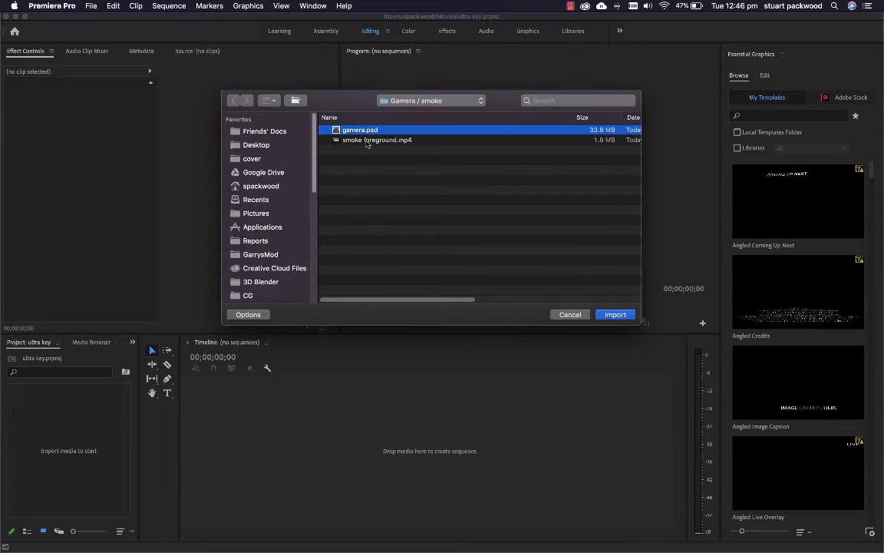
{"action": "left_click", "coordinate": [367, 140], "text": "shift"}
{"action": "left_click", "coordinate": [615, 314]}
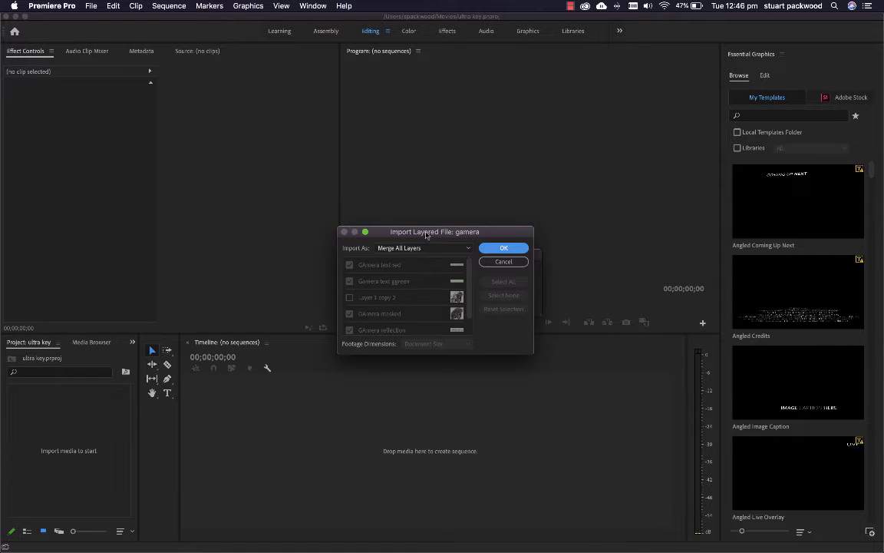
{"action": "left_click", "coordinate": [468, 250]}
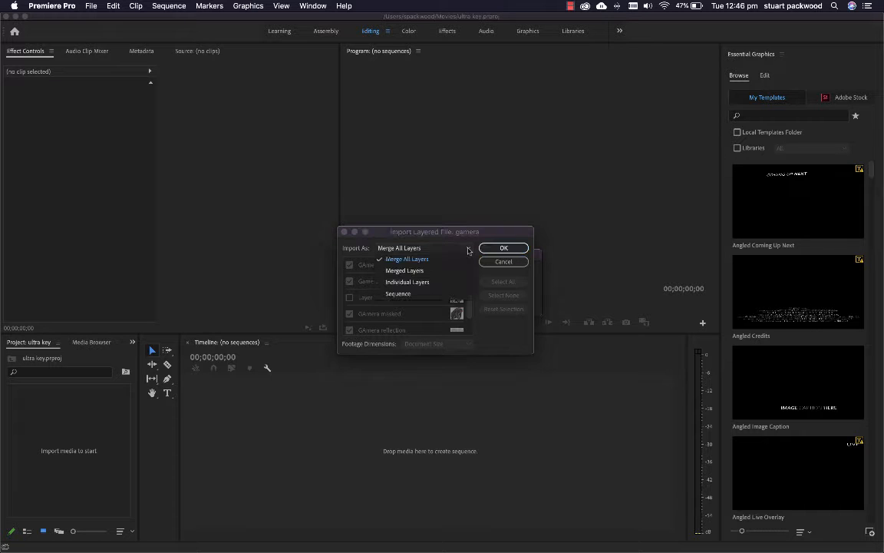
{"action": "left_click", "coordinate": [405, 283]}
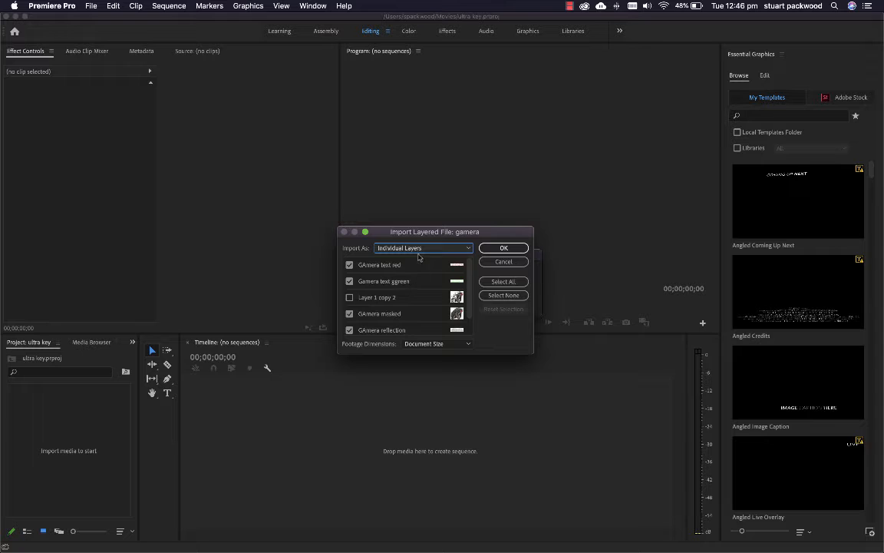
{"action": "left_click", "coordinate": [499, 250]}
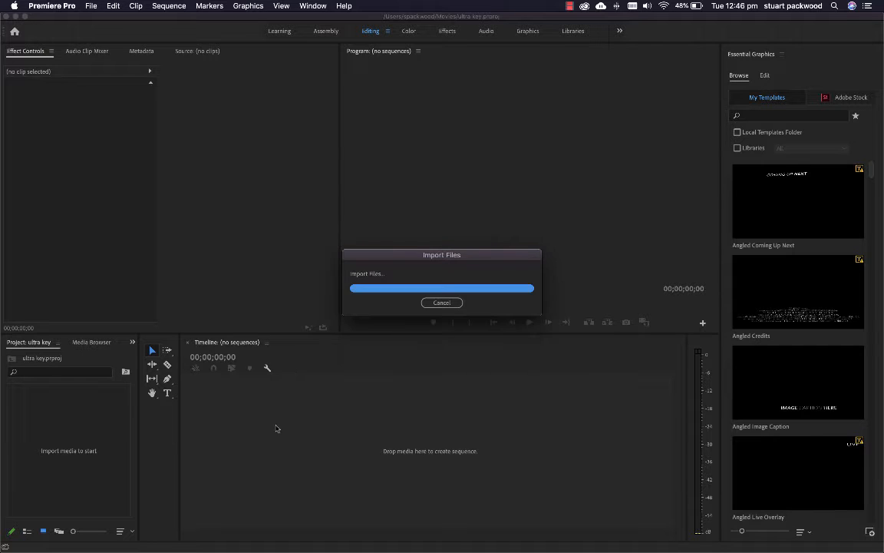
Create a sequence from the Background layer in the gamera bin and extend its clip to about 10 seconds
{"action": "left_click", "coordinate": [37, 423]}
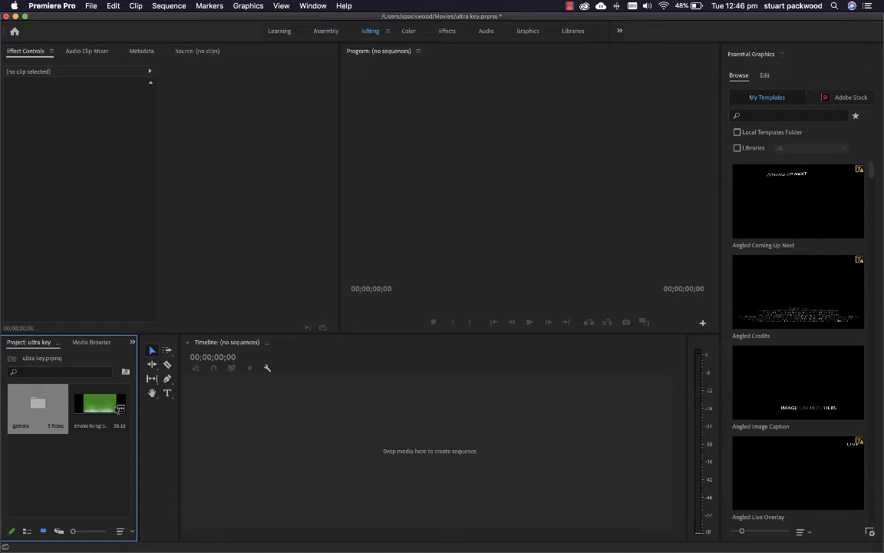
{"action": "double_click", "coordinate": [44, 409]}
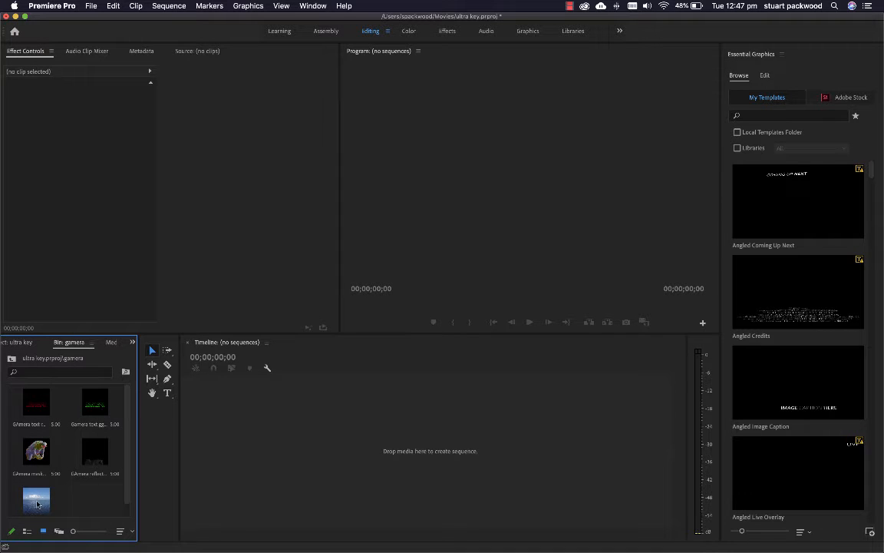
{"action": "left_click_drag", "start_coordinate": [37, 504], "coordinate": [223, 419]}
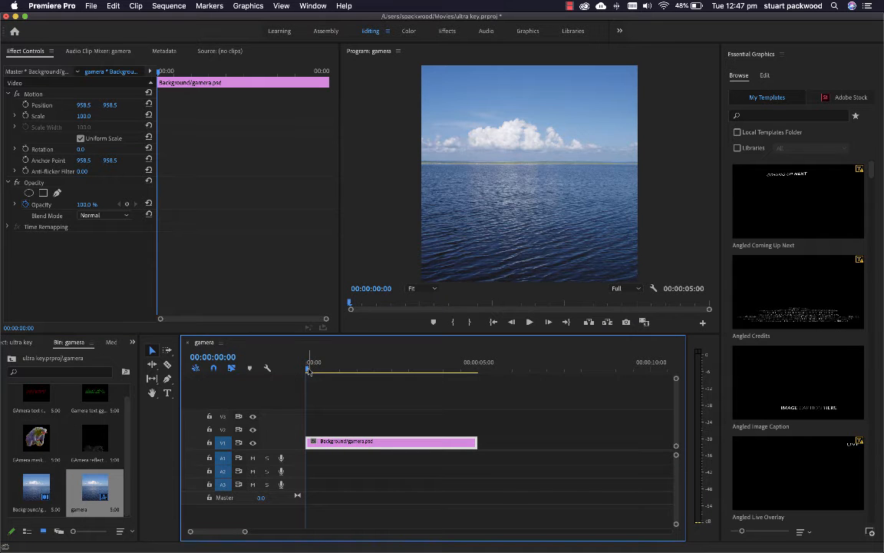
{"action": "left_click_drag", "start_coordinate": [244, 531], "coordinate": [318, 534]}
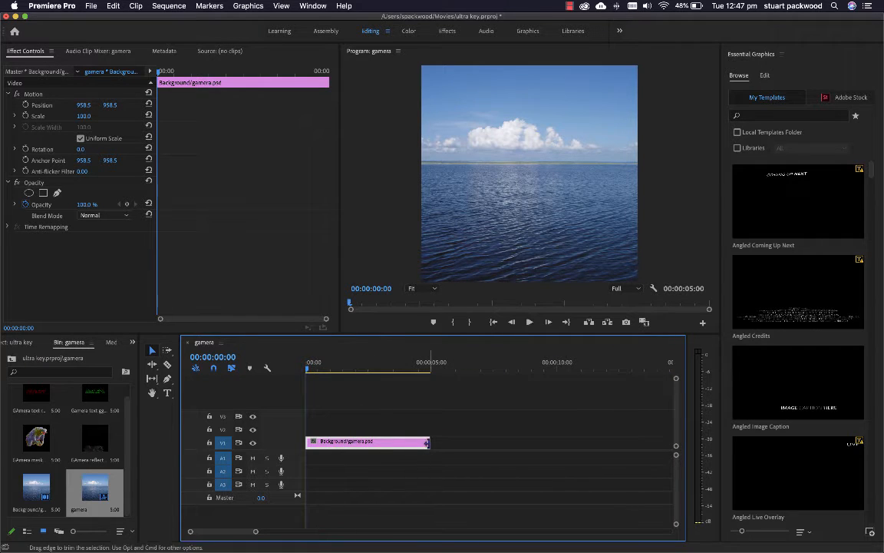
{"action": "left_click_drag", "start_coordinate": [429, 442], "coordinate": [554, 443]}
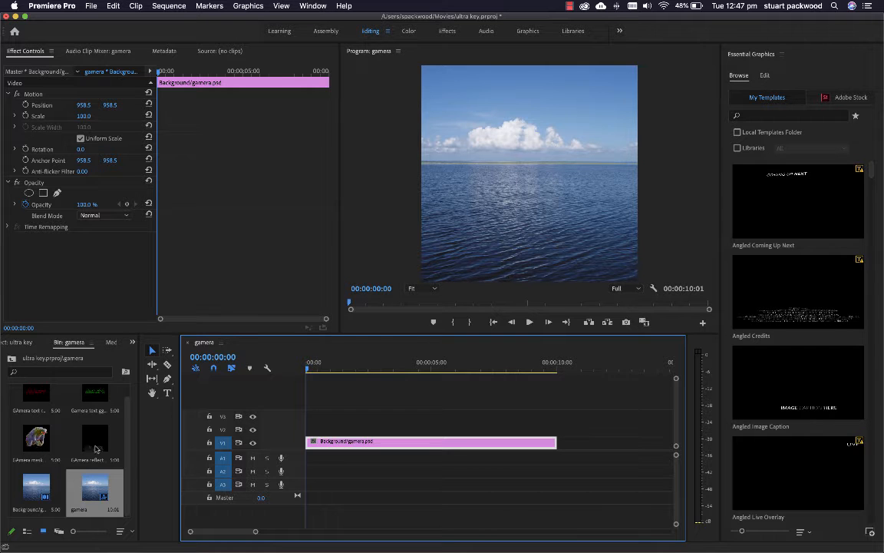
Place the GAmera reflection layer on V2 and the GAmera masked layer on V3, both at the sequence start
{"action": "left_click_drag", "start_coordinate": [94, 442], "coordinate": [326, 431]}
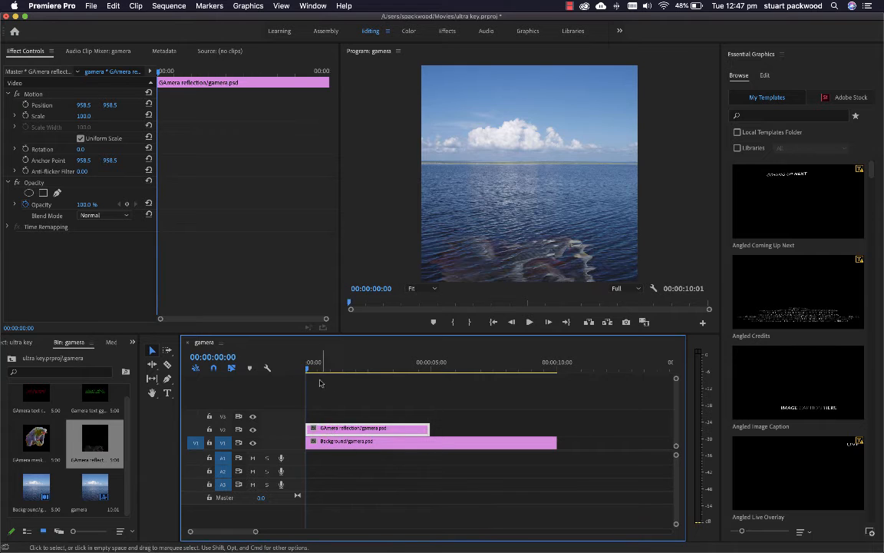
{"action": "left_click_drag", "start_coordinate": [308, 370], "coordinate": [369, 372]}
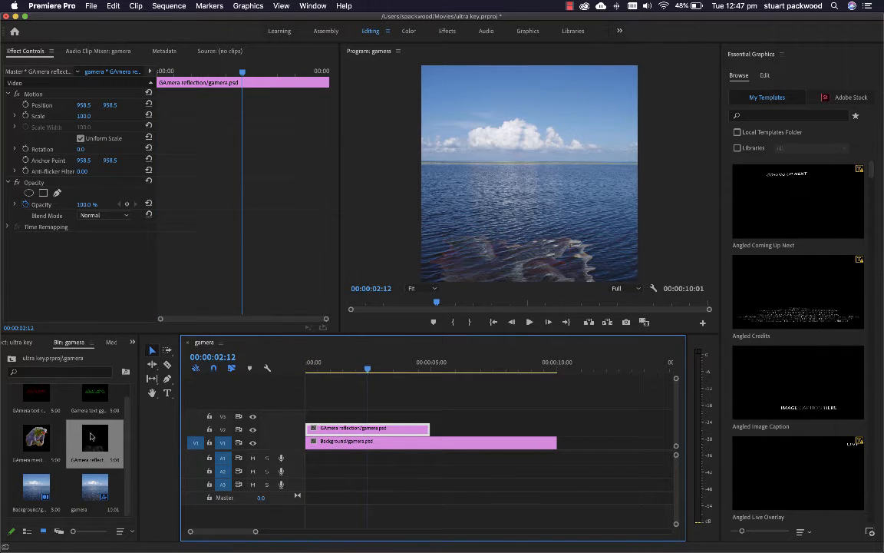
{"action": "left_click_drag", "start_coordinate": [36, 439], "coordinate": [307, 415]}
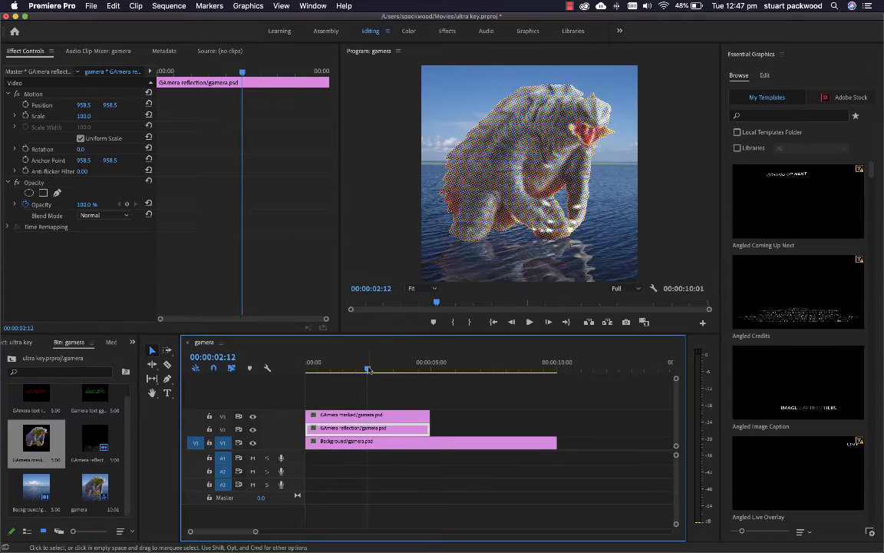
{"action": "left_click_drag", "start_coordinate": [368, 371], "coordinate": [361, 371]}
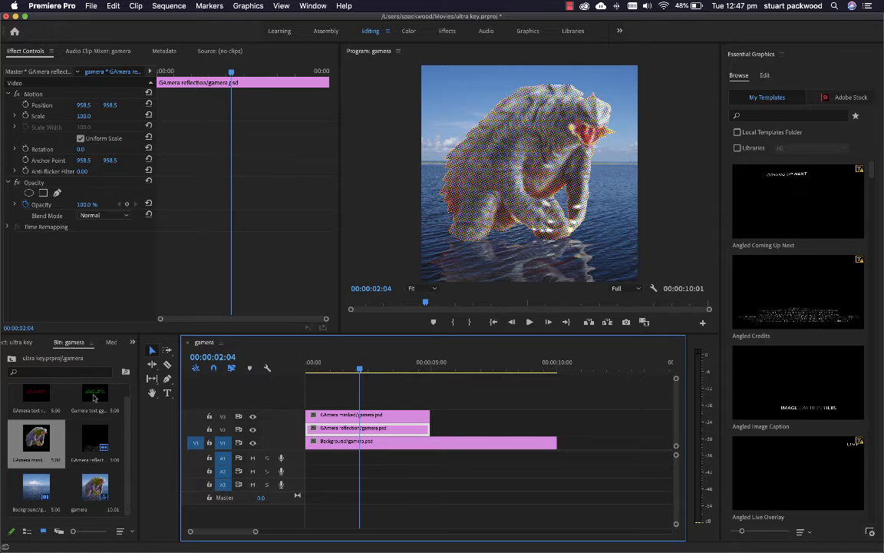
{"action": "left_click_drag", "start_coordinate": [94, 396], "coordinate": [314, 403]}
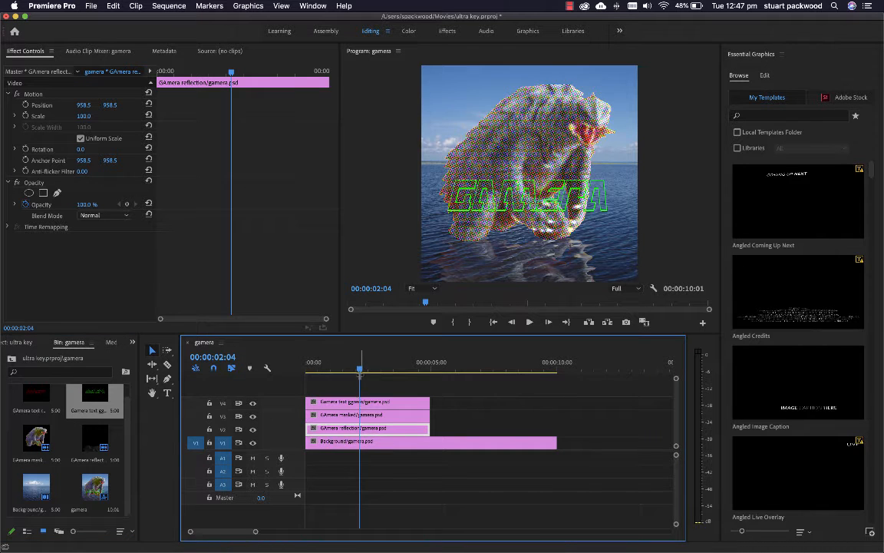
{"action": "key", "text": "super+z"}
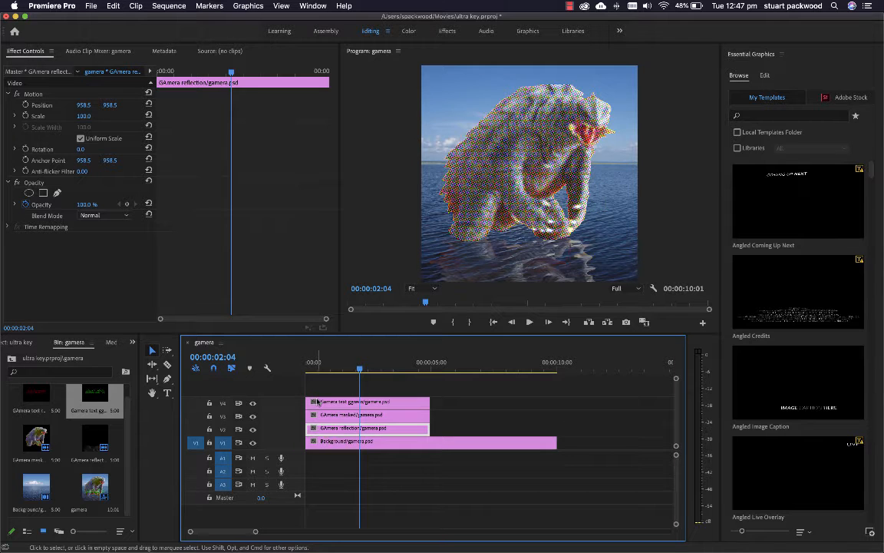
{"action": "mouse_move", "coordinate": [361, 371]}
{"action": "left_mouse_down"}
{"action": "mouse_move", "coordinate": [336, 369]}
{"action": "mouse_move", "coordinate": [366, 369]}
{"action": "left_mouse_up"}
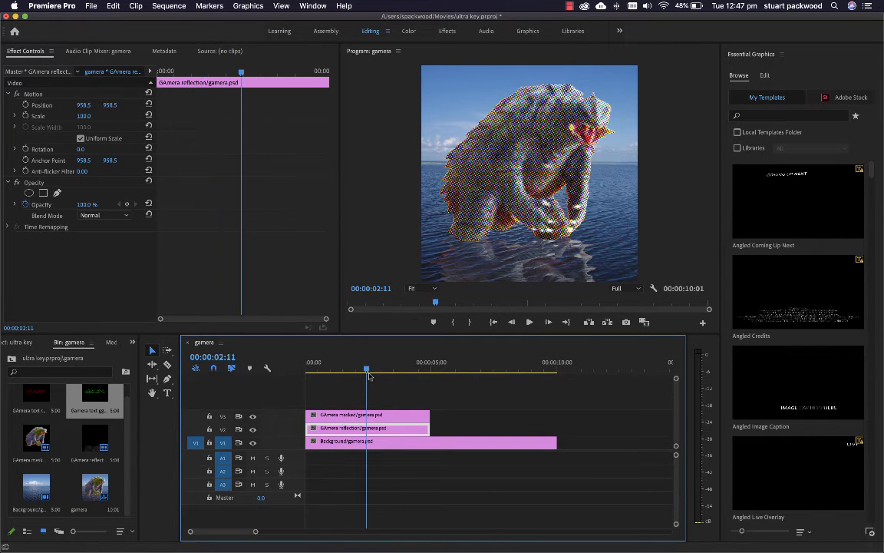
Return to the project's root bin and place smoke foreground.mp4 on V4 at the sequence start
{"action": "left_click", "coordinate": [11, 359]}
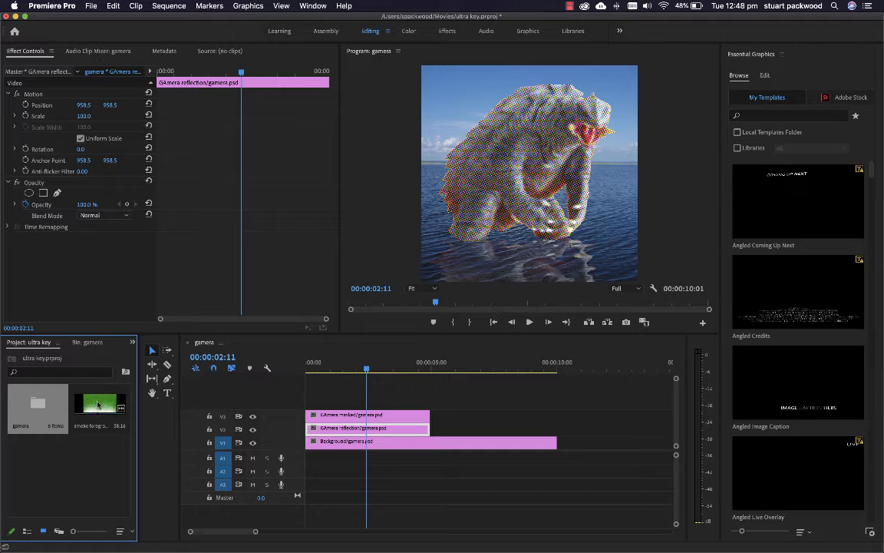
{"action": "left_click_drag", "start_coordinate": [95, 405], "coordinate": [318, 396]}
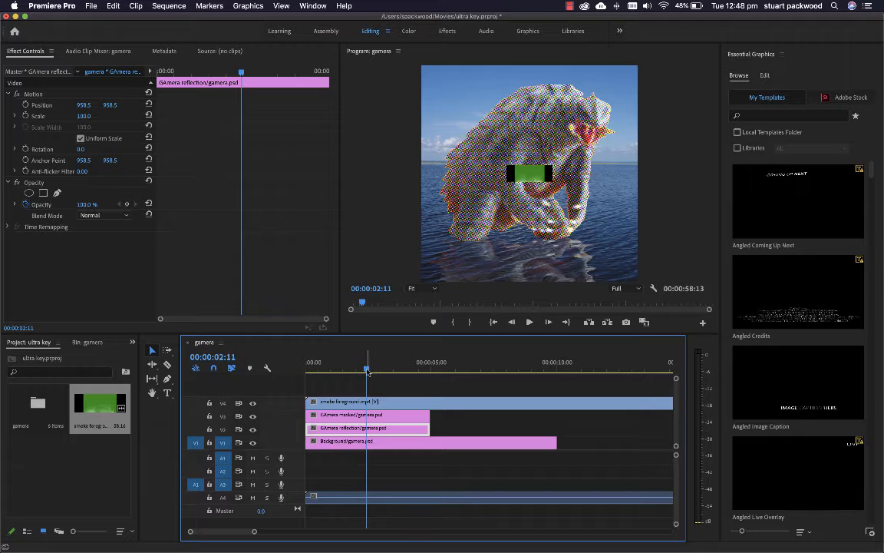
{"action": "mouse_move", "coordinate": [366, 372]}
{"action": "left_mouse_down"}
{"action": "mouse_move", "coordinate": [318, 375]}
{"action": "mouse_move", "coordinate": [397, 371]}
{"action": "mouse_move", "coordinate": [333, 371]}
{"action": "mouse_move", "coordinate": [369, 371]}
{"action": "mouse_move", "coordinate": [351, 372]}
{"action": "left_mouse_up"}
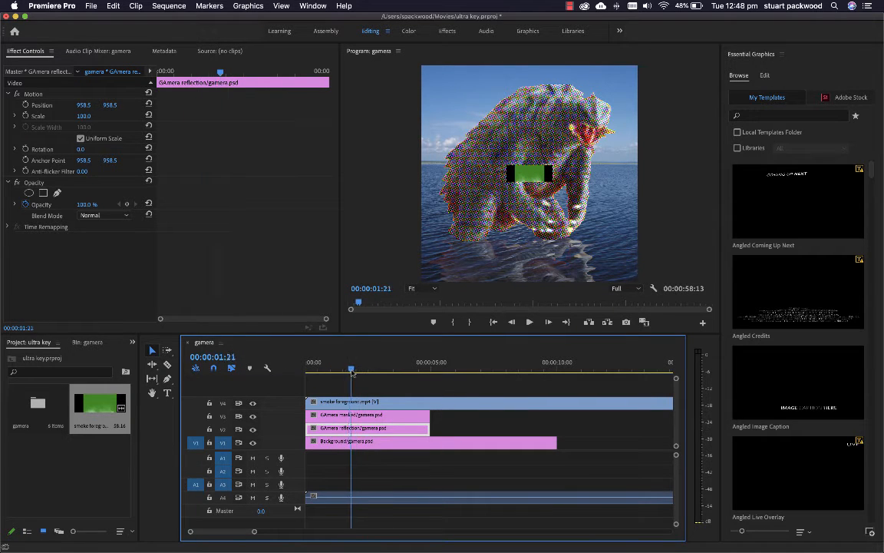
Set the smoke foreground clip's Scale to 1315 and preview the smoke up to about 4 seconds
{"action": "left_click", "coordinate": [9, 93]}
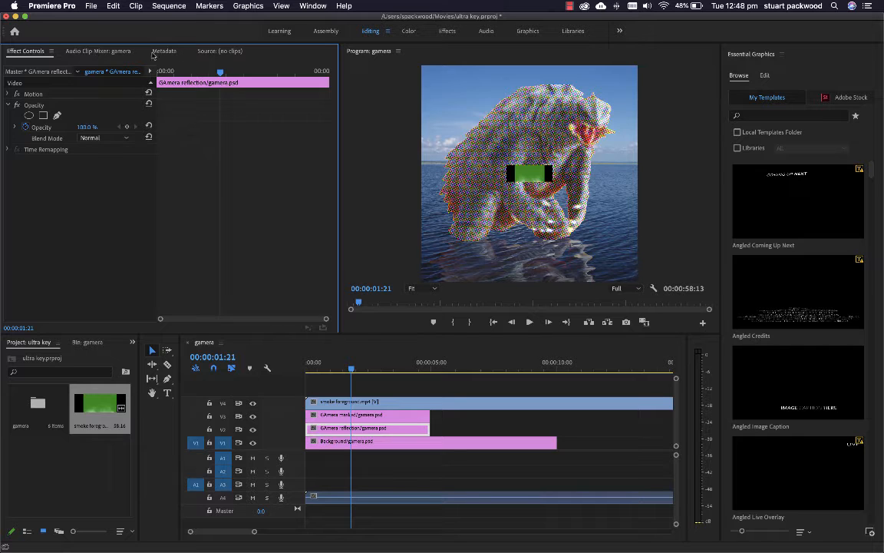
{"action": "left_click", "coordinate": [442, 35]}
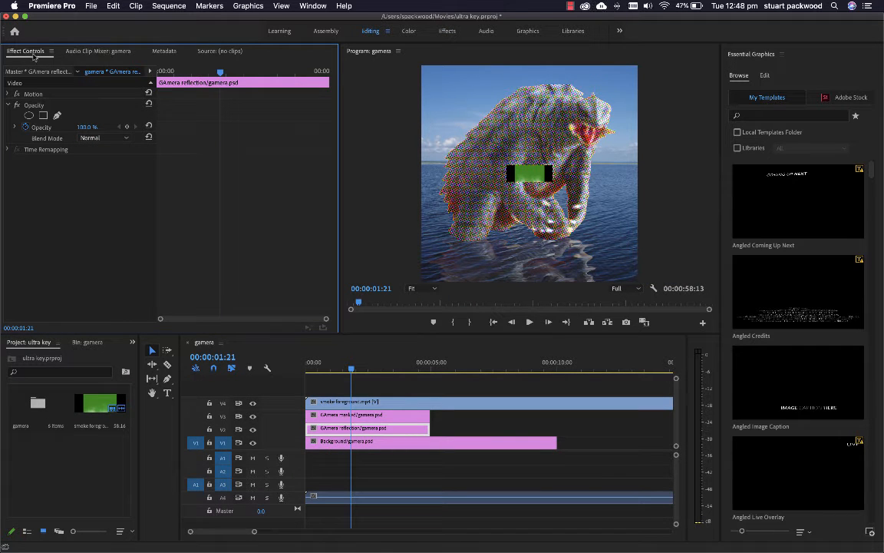
{"action": "left_click", "coordinate": [383, 401]}
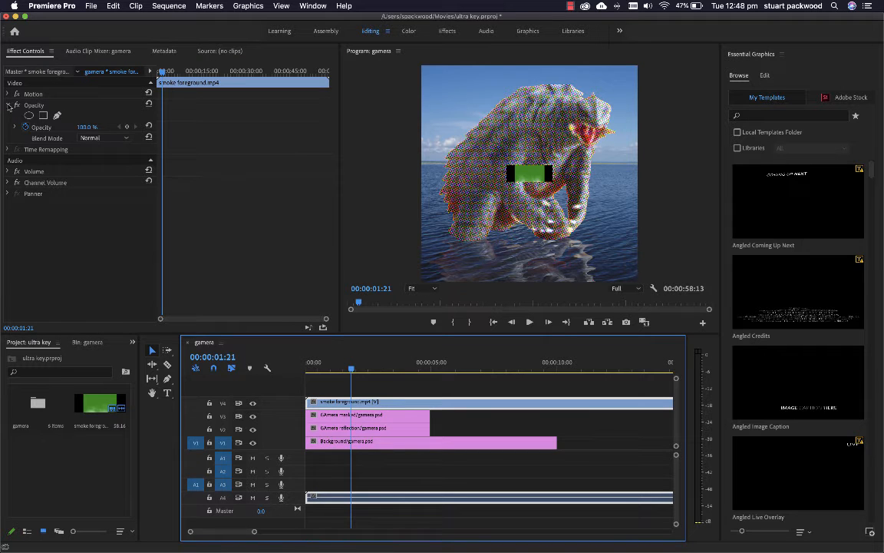
{"action": "left_click", "coordinate": [9, 105]}
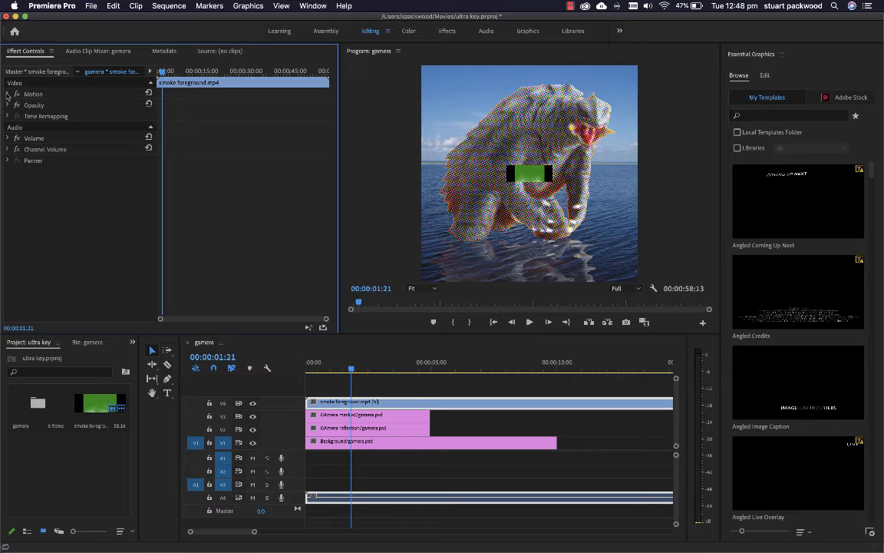
{"action": "left_click", "coordinate": [7, 94]}
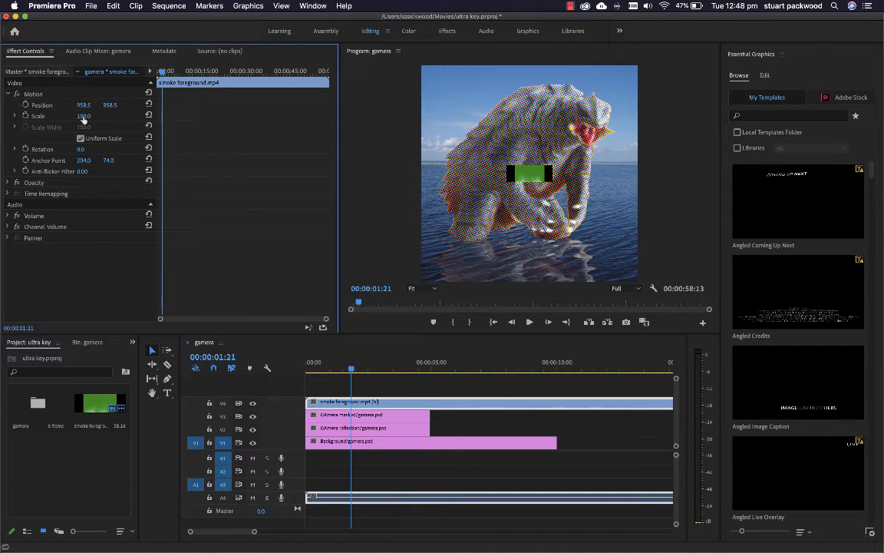
{"action": "left_click_drag", "start_coordinate": [83, 116], "coordinate": [185, 116]}
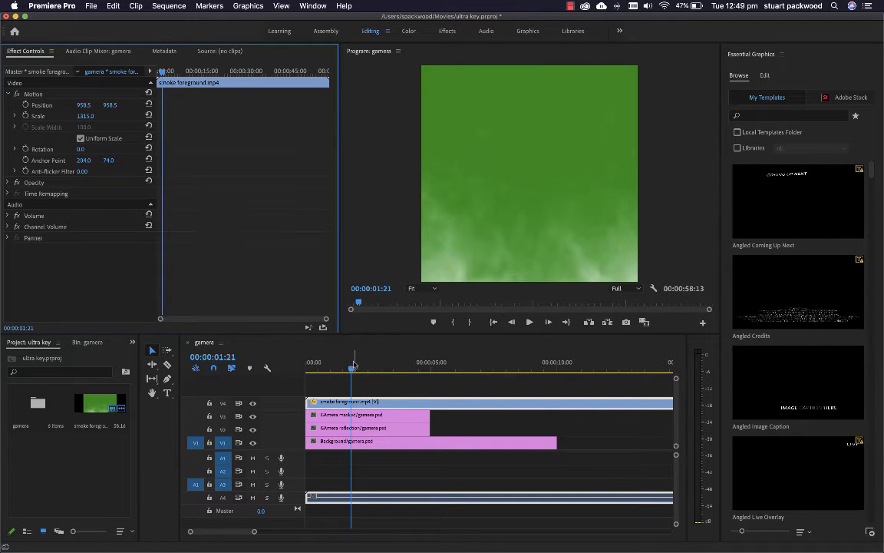
{"action": "left_click", "coordinate": [328, 371]}
{"action": "left_click_drag", "start_coordinate": [338, 375], "coordinate": [406, 372]}
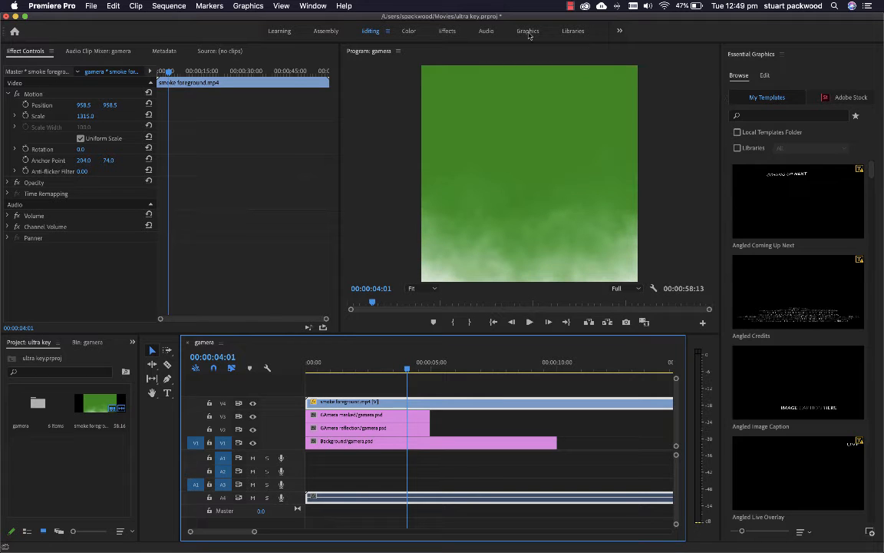
Switch to the Effects workspace, search the effects for "ultra" and apply Ultra Key to the smoke foreground clip on V4
{"action": "left_click", "coordinate": [448, 31]}
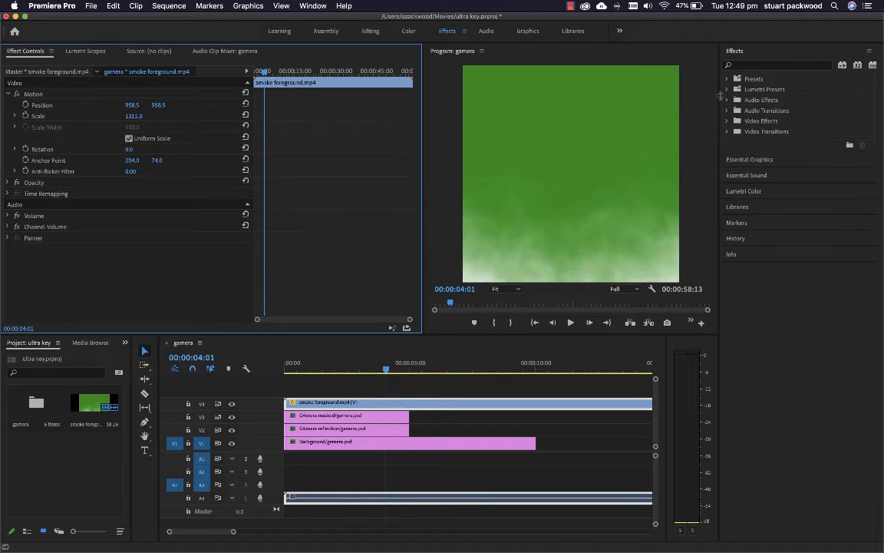
{"action": "left_click", "coordinate": [726, 79]}
{"action": "left_click", "coordinate": [727, 79]}
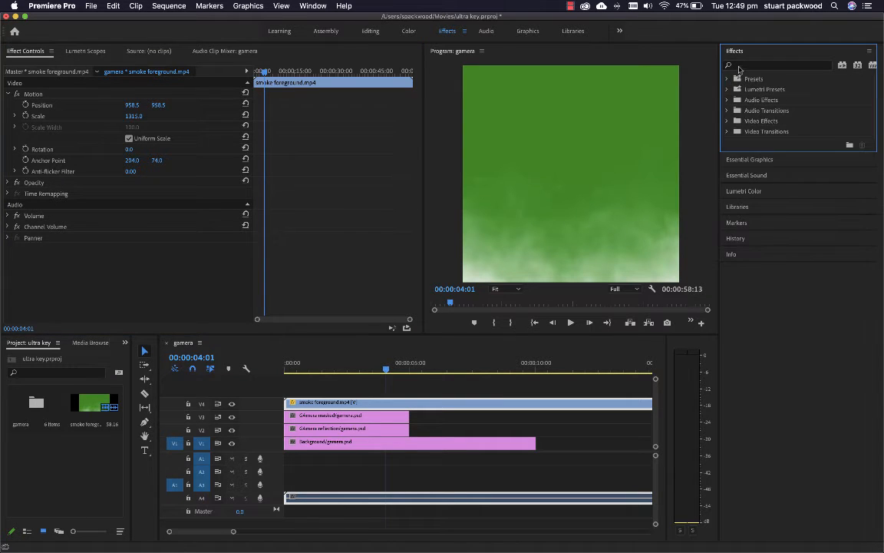
{"action": "left_click", "coordinate": [739, 67]}
{"action": "type", "text": "ultra"}
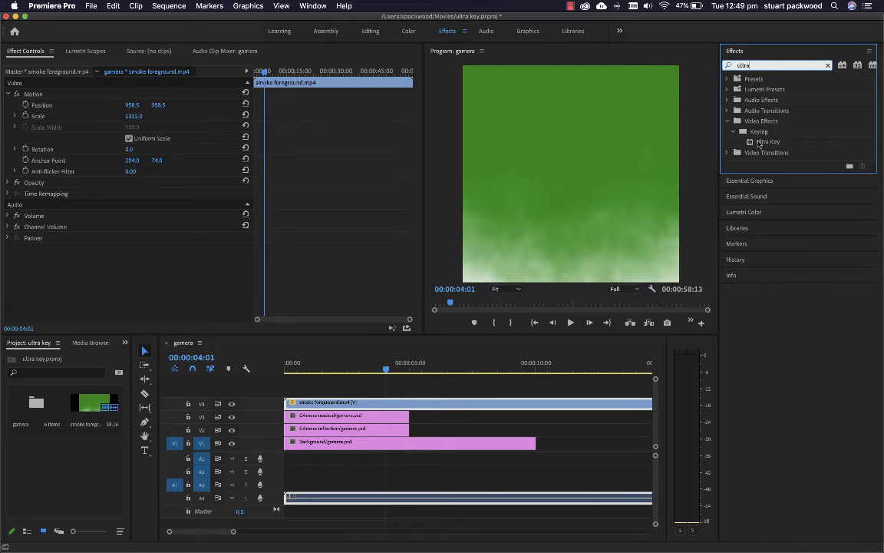
{"action": "left_click_drag", "start_coordinate": [759, 143], "coordinate": [360, 402]}
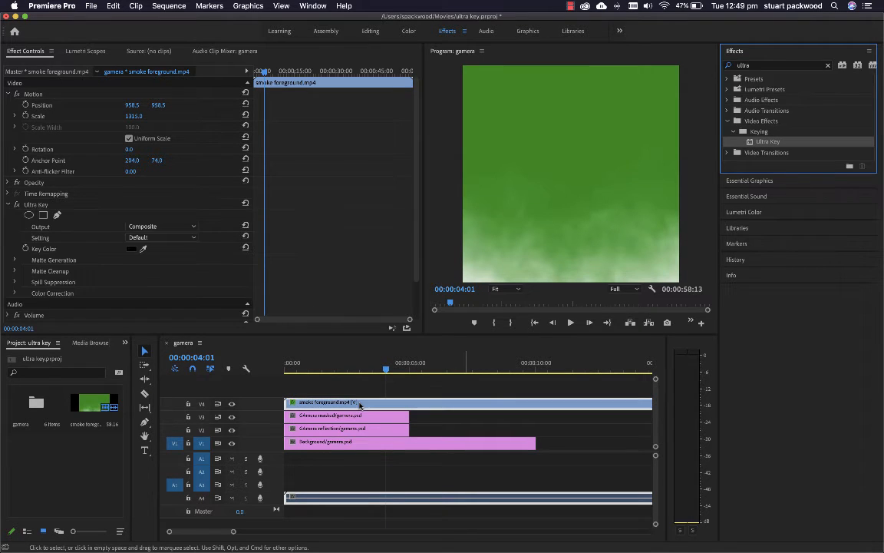
Sample the green background of the smoke footage as Ultra Key's Key Color and scrub the sequence to preview the key
{"action": "scroll", "coordinate": [121, 256], "scroll_direction": "down", "scroll_amount": 3}
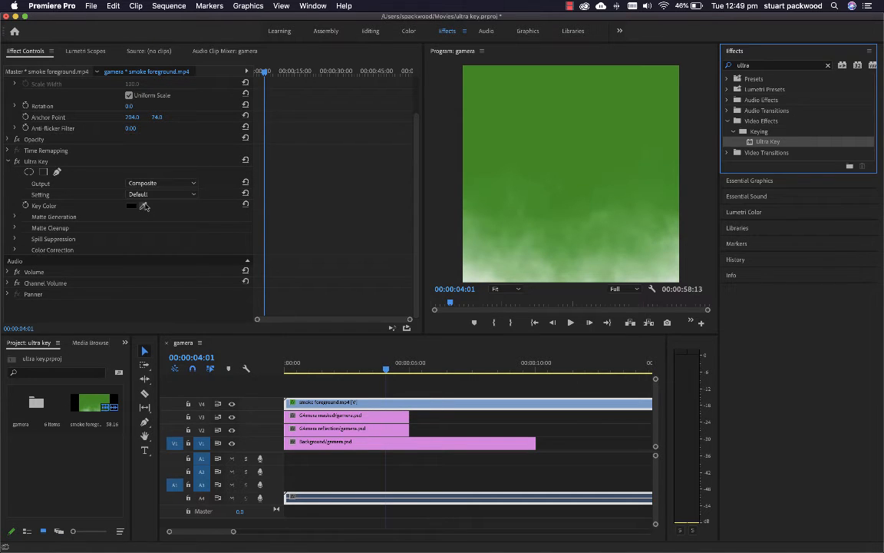
{"action": "left_click", "coordinate": [144, 204]}
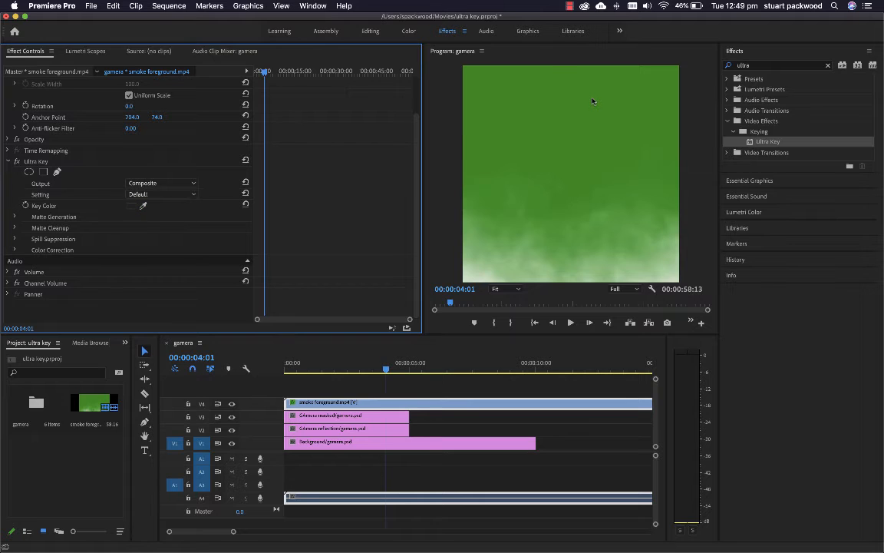
{"action": "left_click", "coordinate": [591, 103]}
{"action": "left_click", "coordinate": [142, 205]}
{"action": "left_click", "coordinate": [497, 99]}
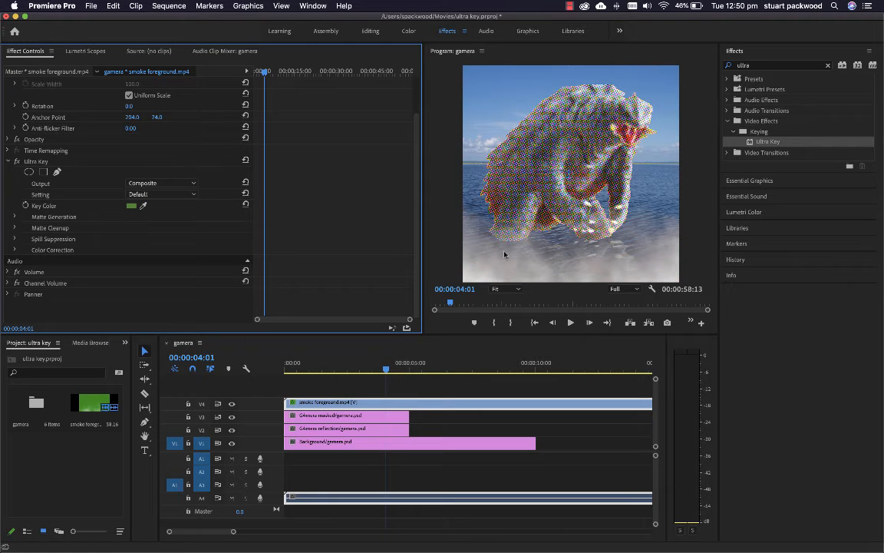
{"action": "left_click", "coordinate": [373, 370]}
{"action": "left_click_drag", "start_coordinate": [373, 372], "coordinate": [417, 379]}
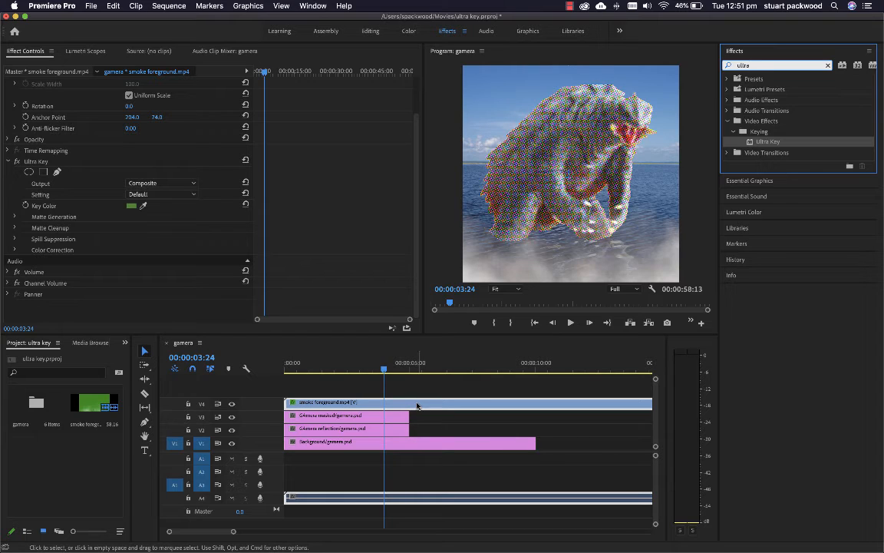
Duplicate the keyed smoke clip onto V2, overwriting the GAmera reflection layer, and set the copy's vertical Position to 501.2
{"action": "left_click", "coordinate": [398, 408]}
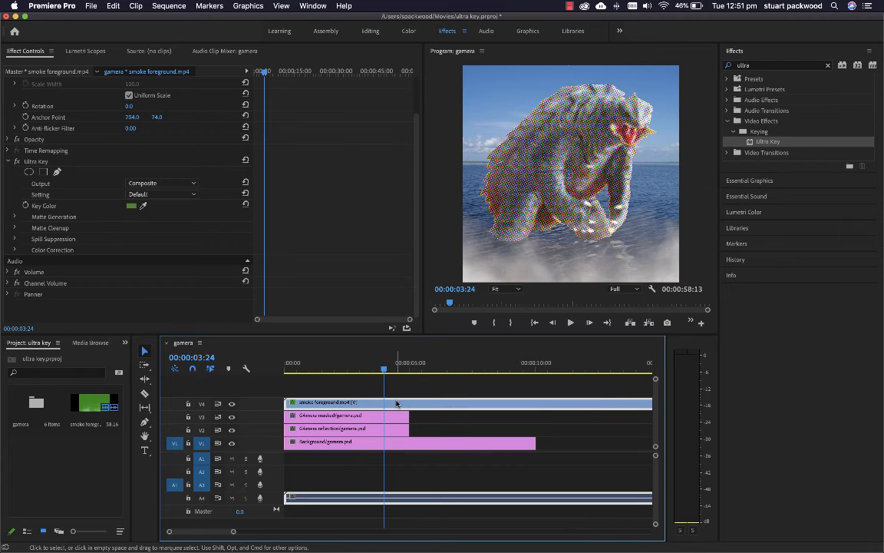
{"action": "left_click_drag", "start_coordinate": [396, 402], "coordinate": [399, 390]}
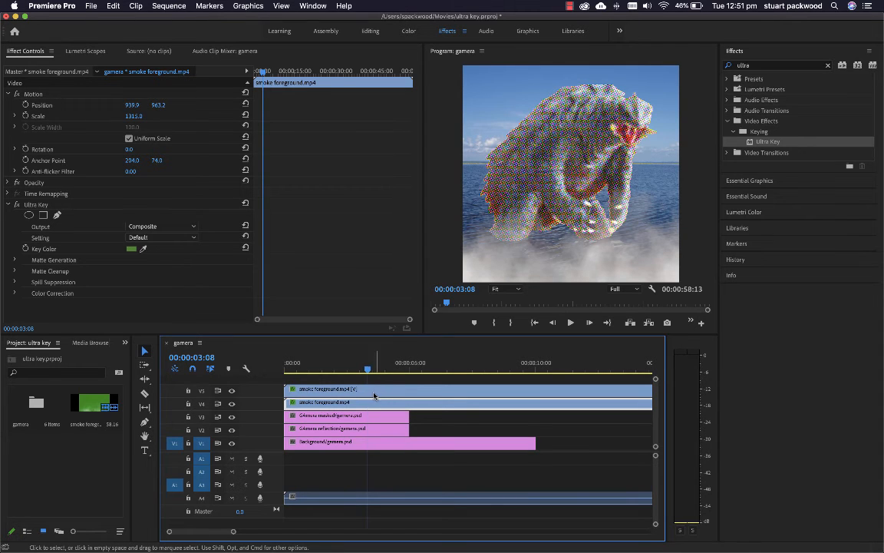
{"action": "left_click_drag", "start_coordinate": [373, 397], "coordinate": [381, 432]}
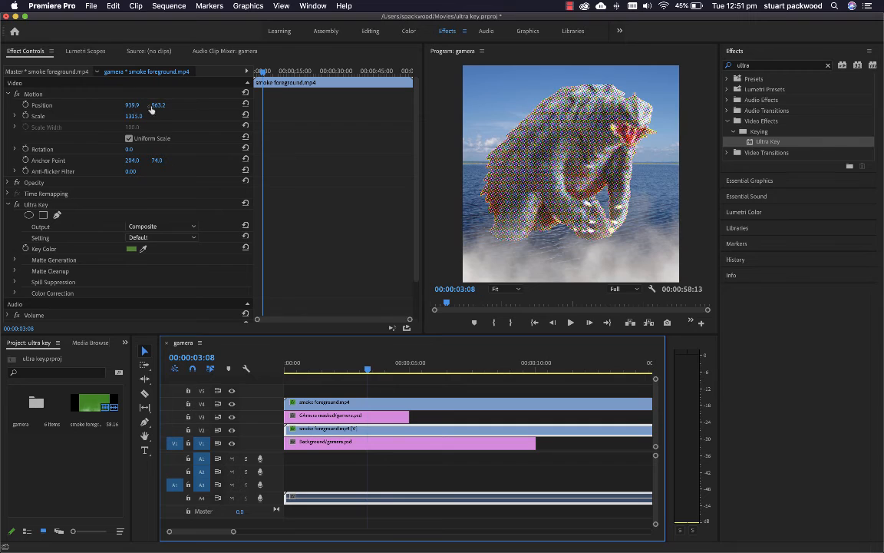
{"action": "left_click_drag", "start_coordinate": [152, 109], "coordinate": [3, 109]}
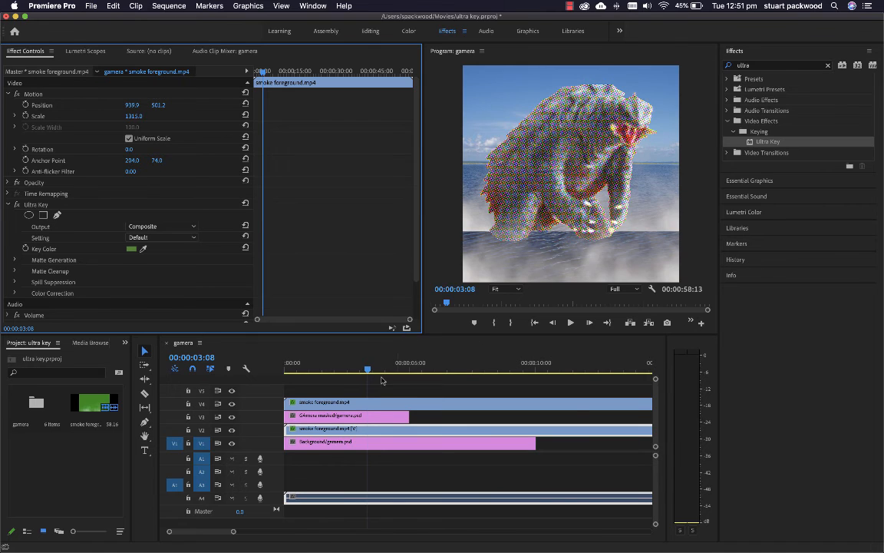
{"action": "left_click_drag", "start_coordinate": [366, 371], "coordinate": [338, 371]}
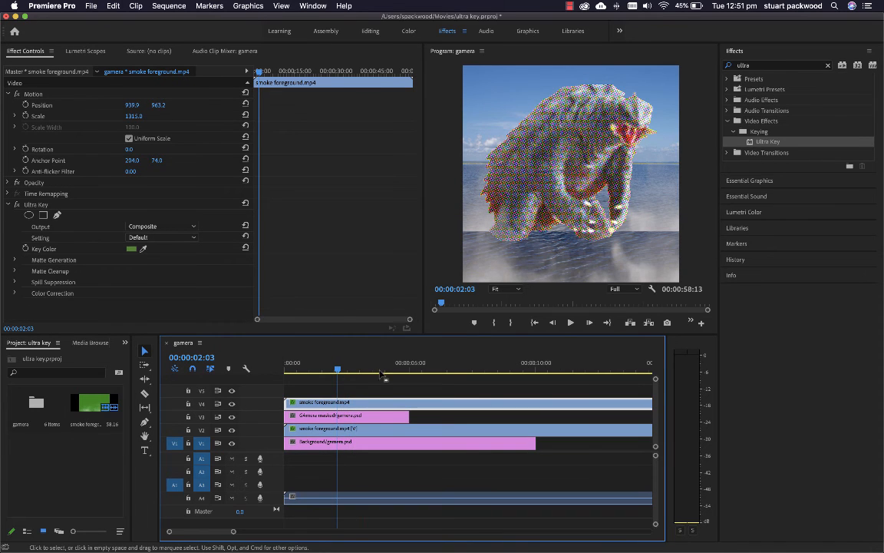
Search the effects for "blur" and apply Directional Blur to the smoke foreground clip on V4
{"action": "left_click", "coordinate": [757, 71]}
{"action": "key", "text": "BackSpace"}
{"action": "key", "text": "BackSpace"}
{"action": "key", "text": "BackSpace"}
{"action": "key", "text": "BackSpace"}
{"action": "key", "text": "BackSpace"}
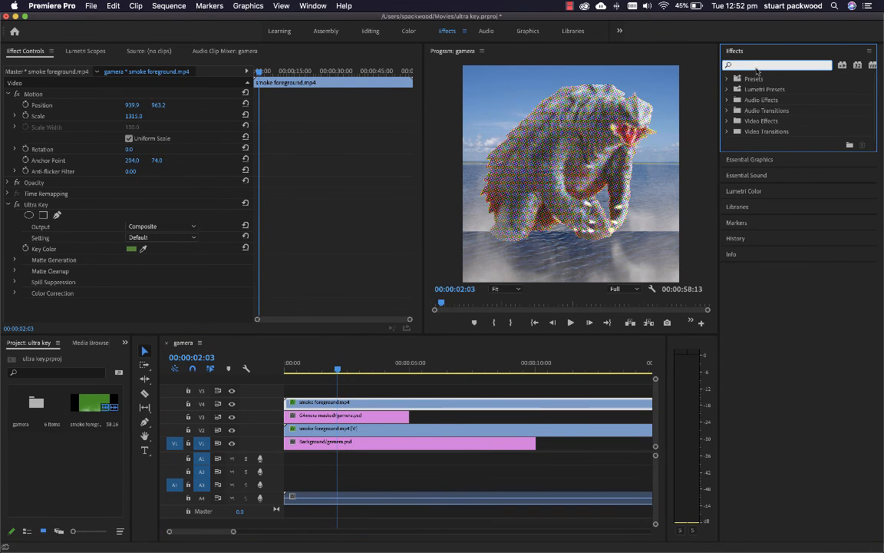
{"action": "type", "text": "blur"}
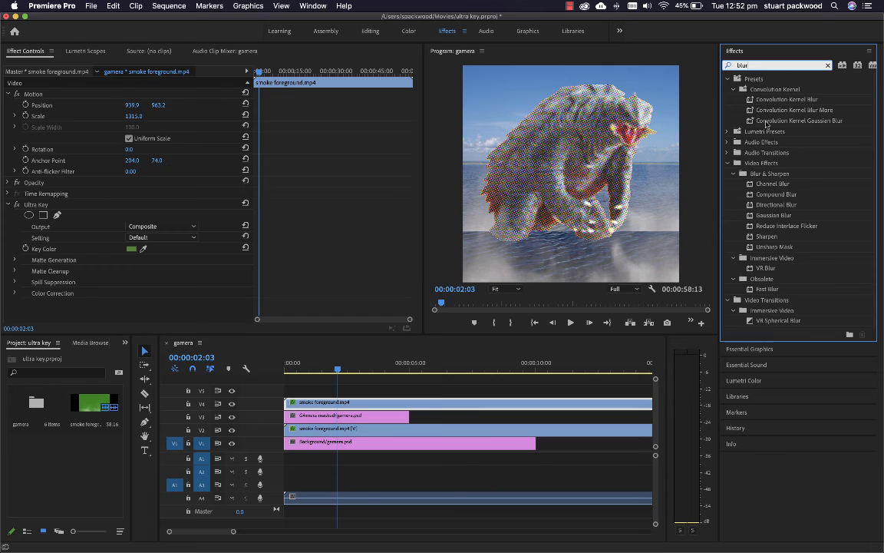
{"action": "left_click", "coordinate": [771, 206]}
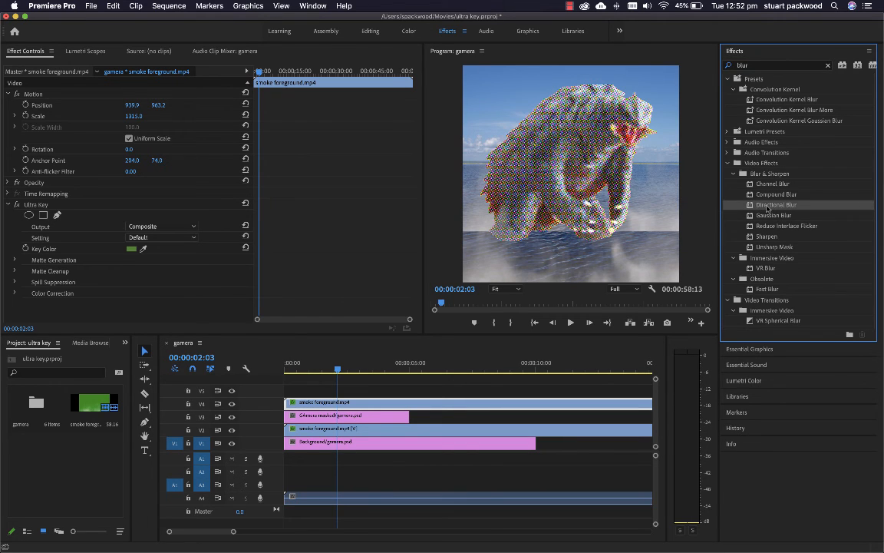
{"action": "left_click_drag", "start_coordinate": [767, 208], "coordinate": [369, 406]}
Set the V4 smoke's Directional Blur to a Direction of 66.7° and a Blur Length of 4.0, and preview the motion
{"action": "scroll", "coordinate": [107, 252], "scroll_direction": "down", "scroll_amount": 2}
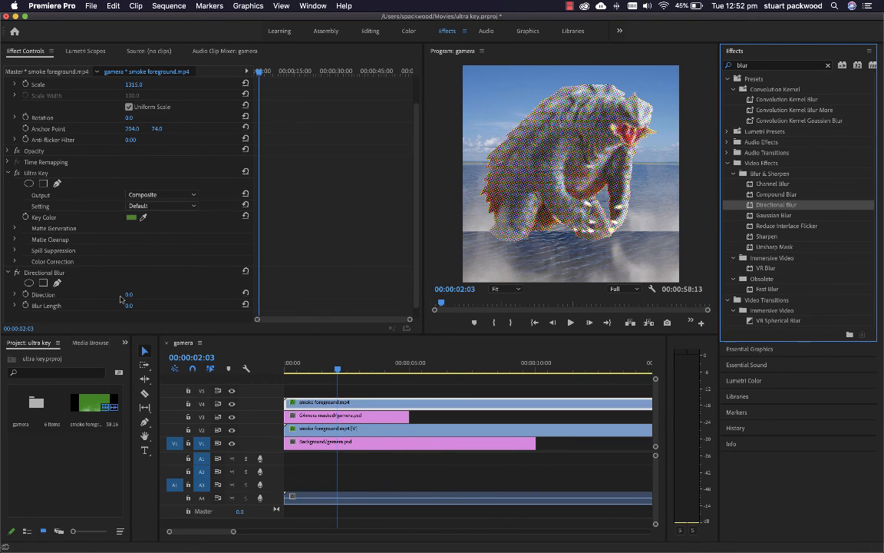
{"action": "left_click", "coordinate": [15, 294]}
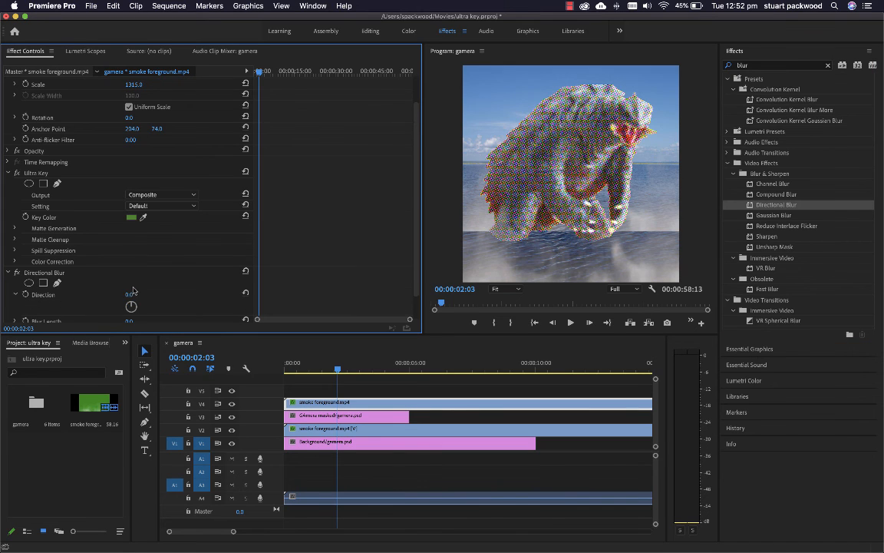
{"action": "scroll", "coordinate": [133, 291], "scroll_direction": "down", "scroll_amount": 2}
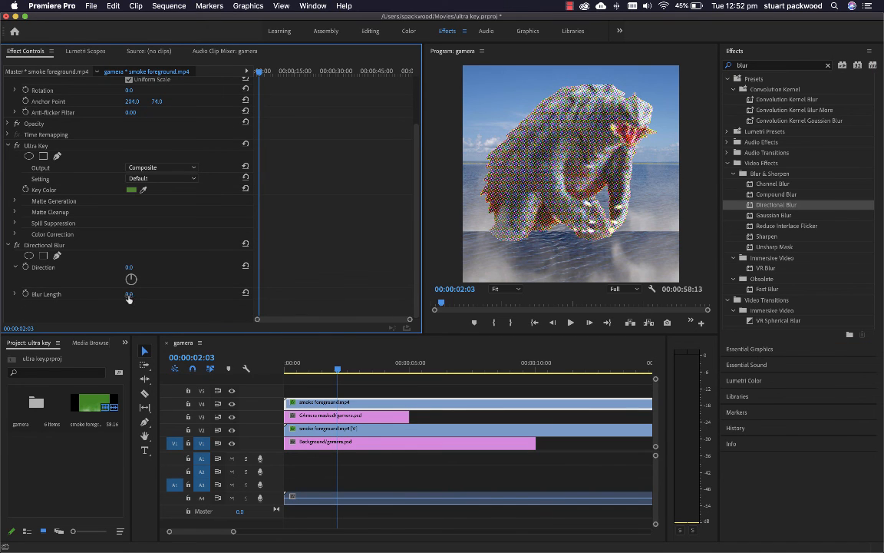
{"action": "mouse_move", "coordinate": [129, 295]}
{"action": "left_mouse_down"}
{"action": "mouse_move", "coordinate": [139, 296]}
{"action": "mouse_move", "coordinate": [129, 296]}
{"action": "left_mouse_up"}
{"action": "mouse_move", "coordinate": [129, 294]}
{"action": "left_mouse_down"}
{"action": "mouse_move", "coordinate": [141, 294]}
{"action": "mouse_move", "coordinate": [129, 295]}
{"action": "mouse_move", "coordinate": [136, 277]}
{"action": "mouse_move", "coordinate": [138, 294]}
{"action": "mouse_move", "coordinate": [130, 294]}
{"action": "left_mouse_up"}
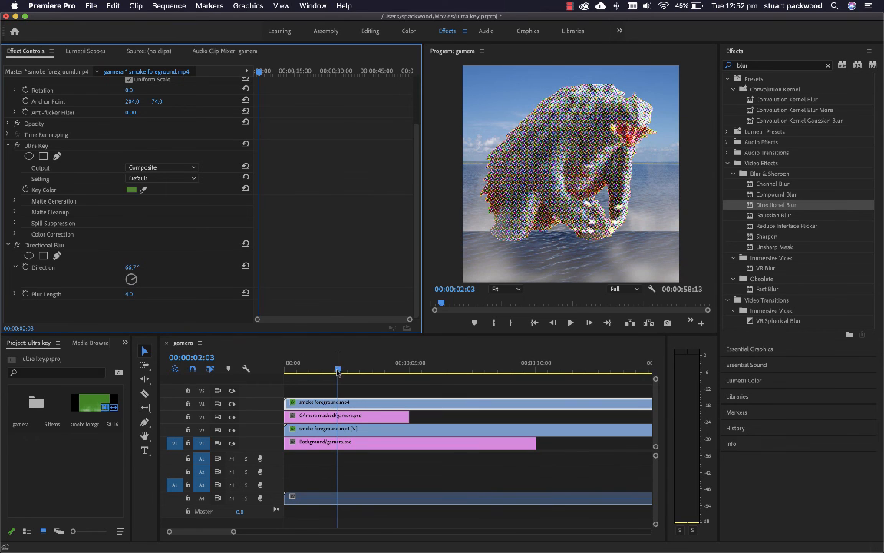
{"action": "left_click_drag", "start_coordinate": [317, 368], "coordinate": [376, 370]}
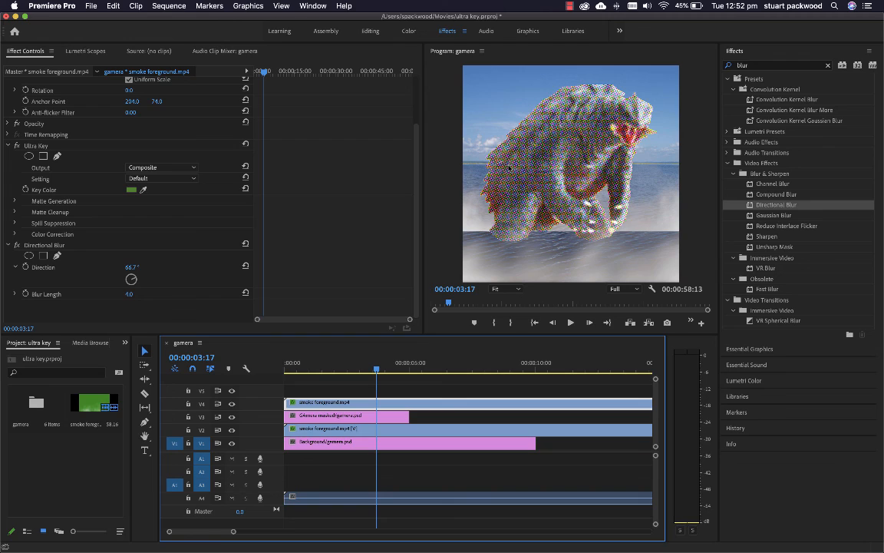